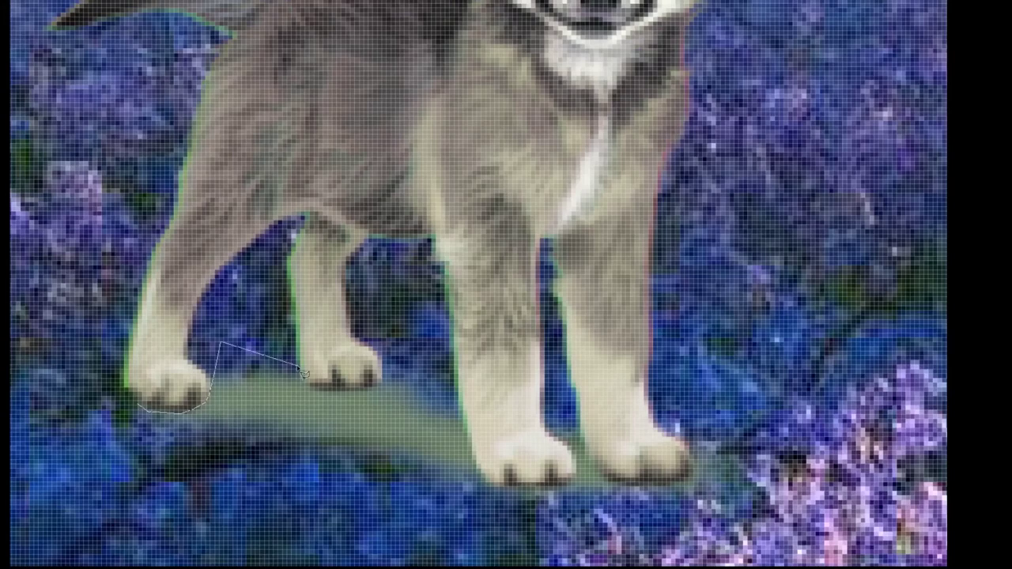
Lasso the greenish shadow under the wolf pup's paws and delete it
left_click_drag(216, 419, 602, 479)
key("Delete")
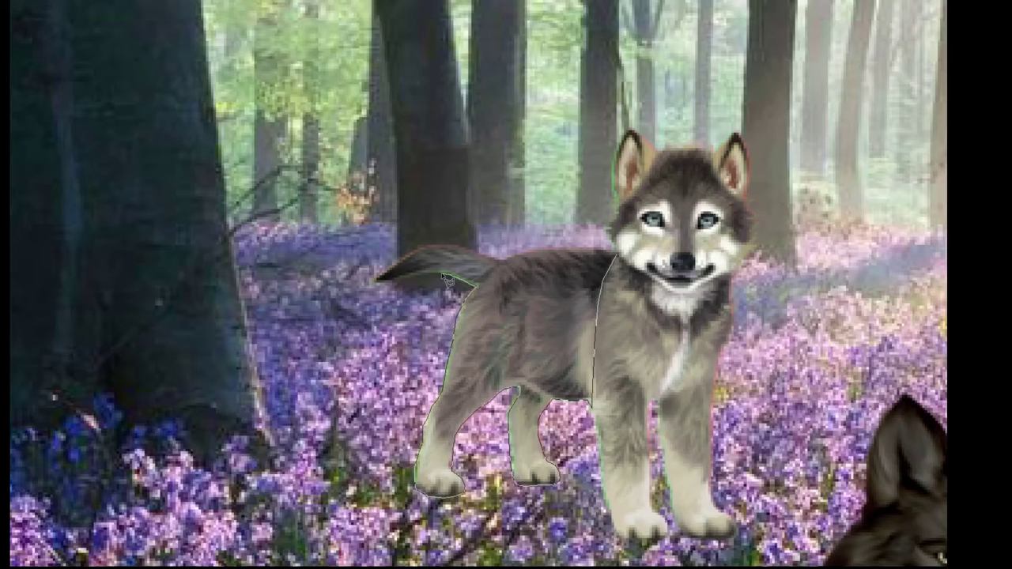
Squeeze the wolf pup's lassoed body narrower, then rotate its tail to a new angle
left_click(438, 251)
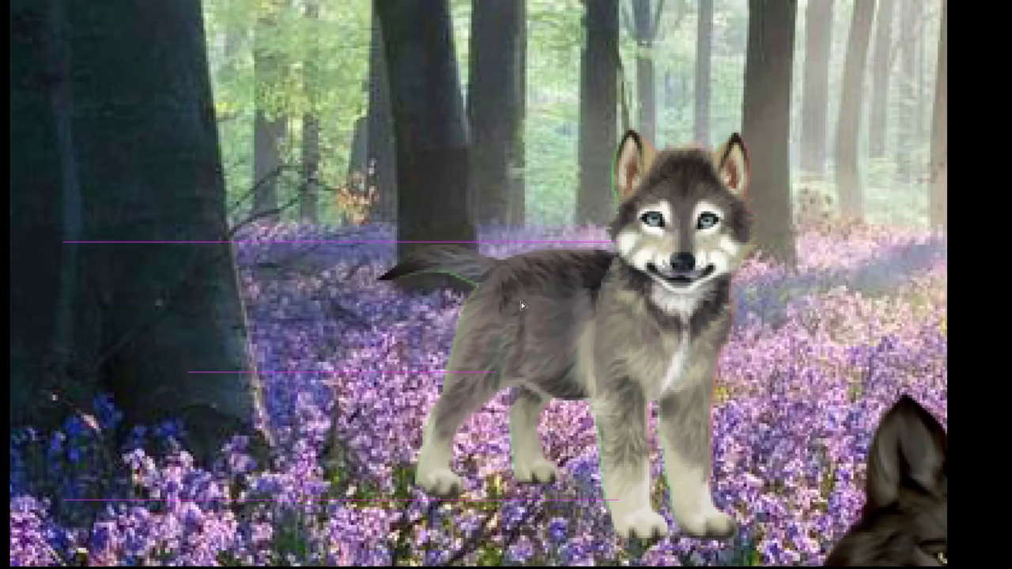
left_click_drag(378, 224, 483, 224)
key("Return")
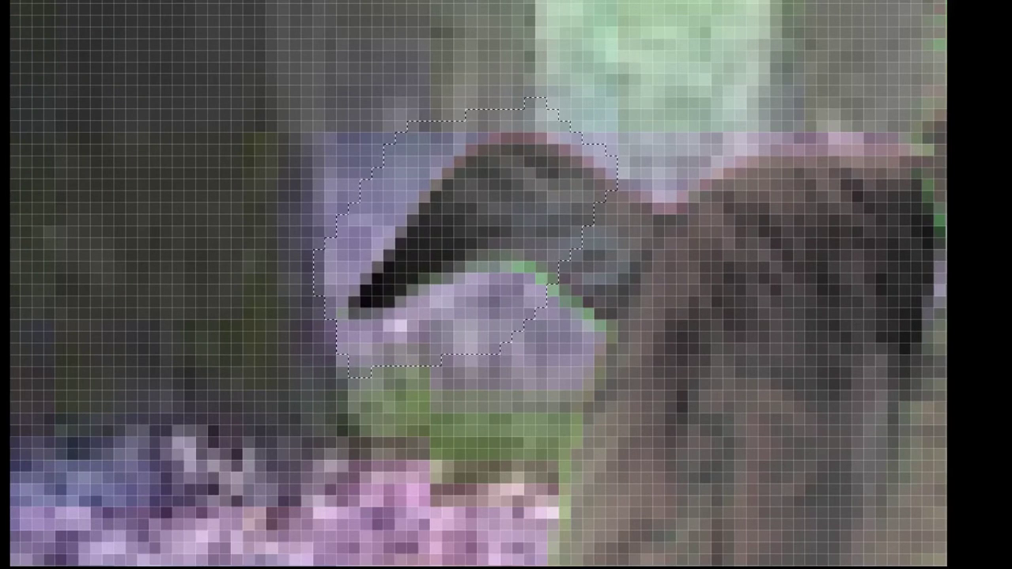
key("ctrl+t")
left_click_drag(640, 376, 331, 391)
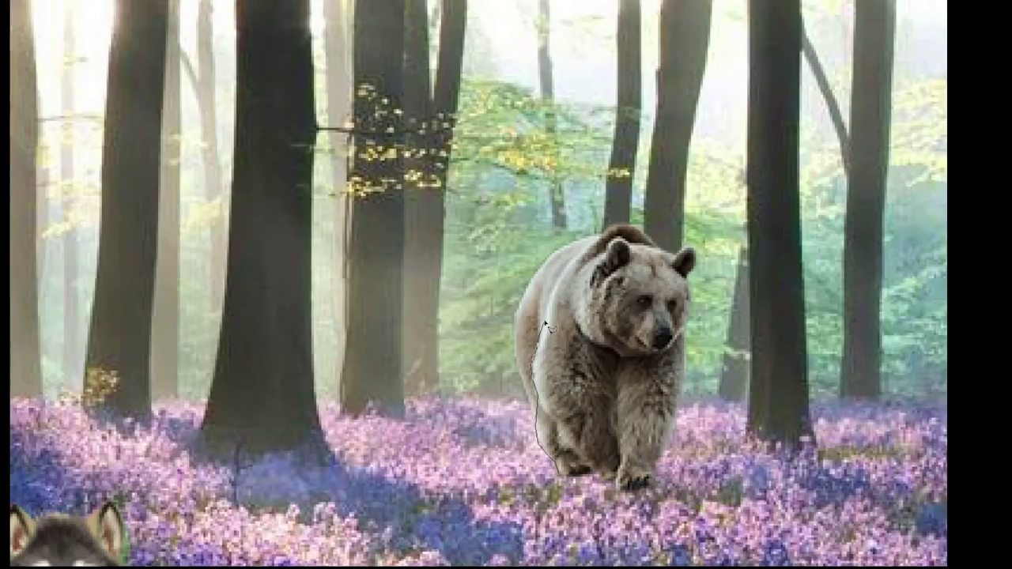
Extend the lasso outline down the bear's right side from the ear
left_click_drag(680, 259, 686, 393)
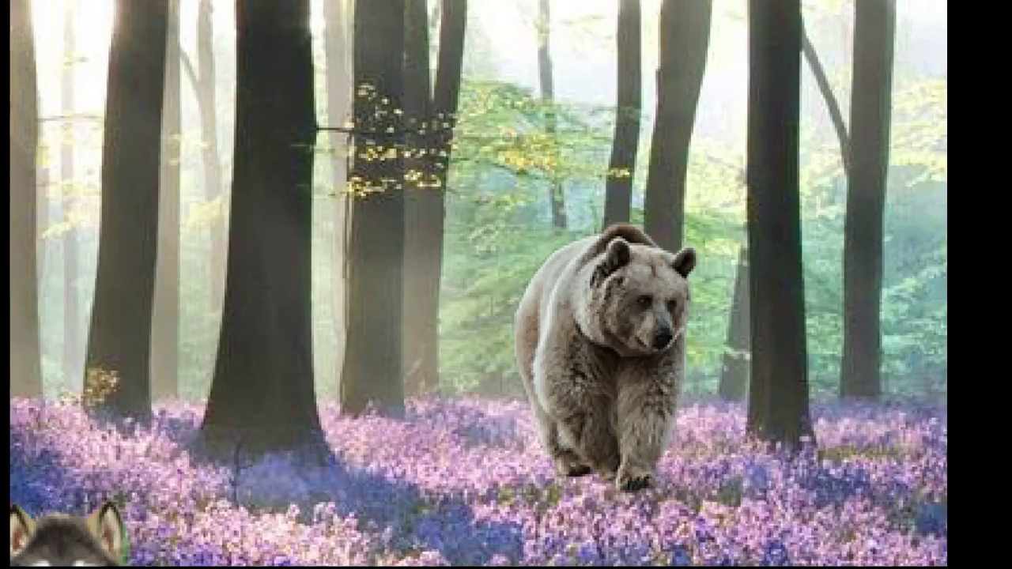